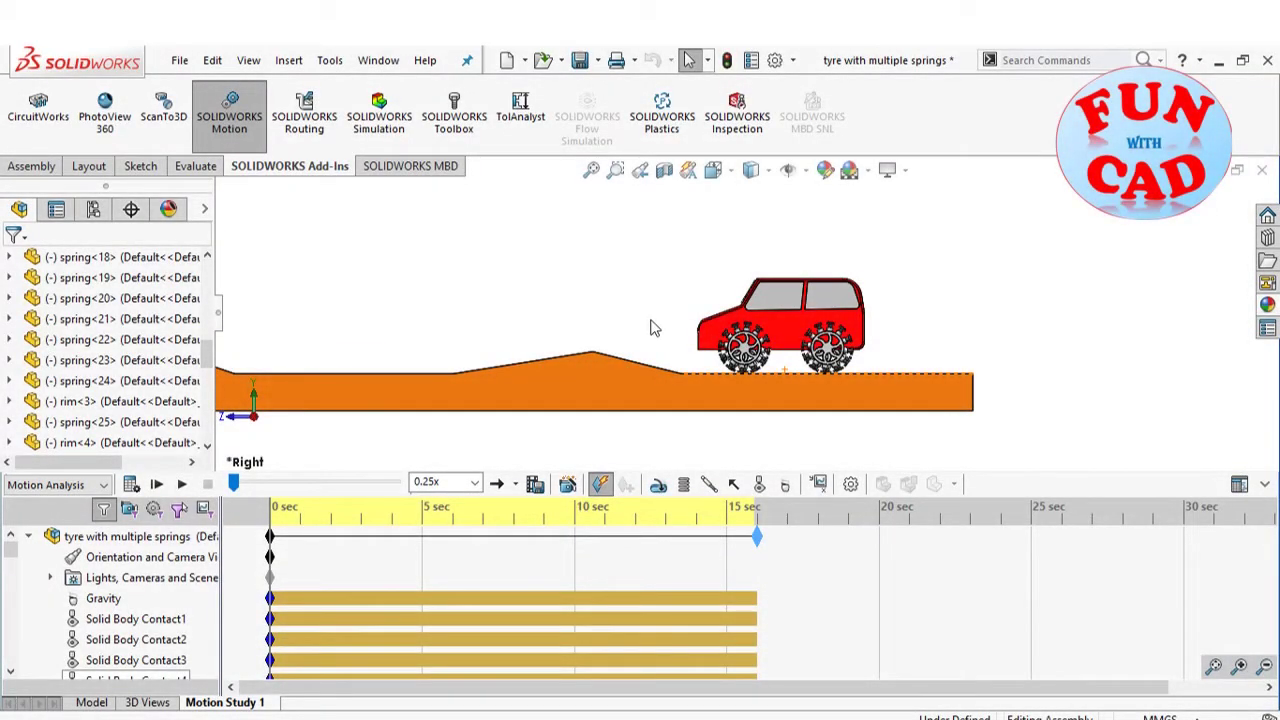
Step: Orbit the car to an elevated front view and collapse the MotionManager to enlarge the model
middle_click_drag(652, 328, 537, 342)
middle_click_drag(417, 280, 421, 284)
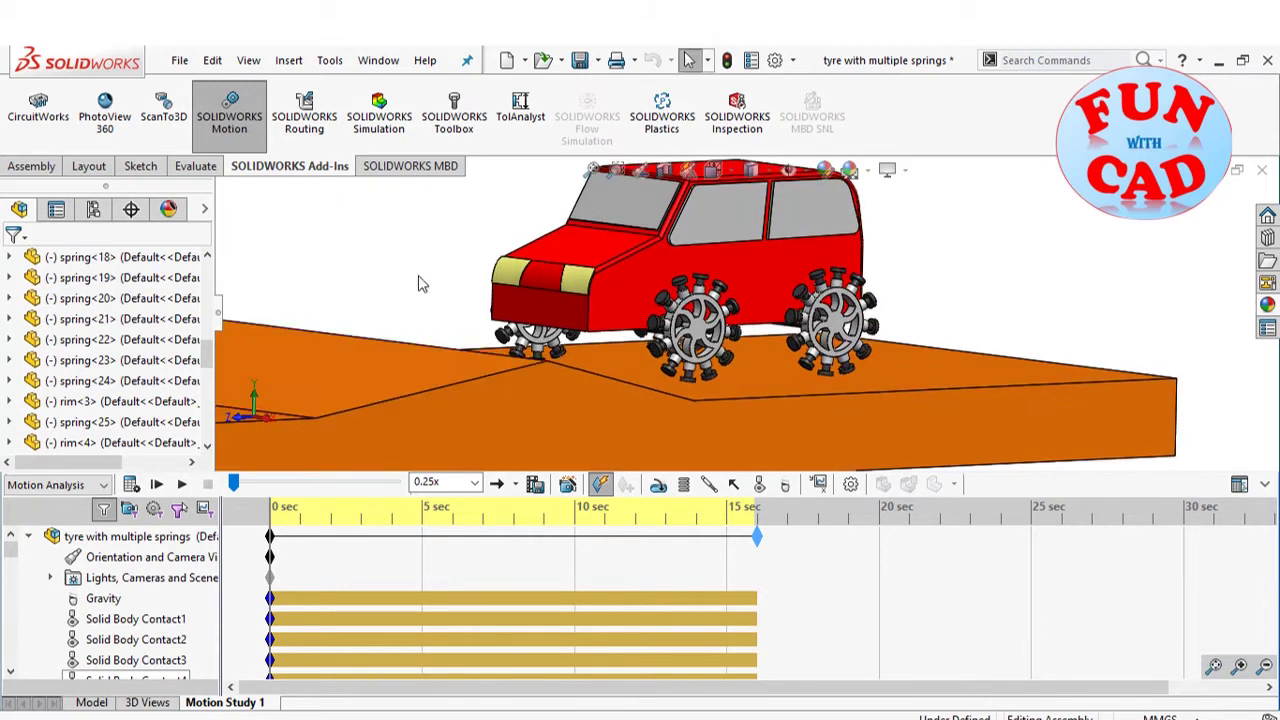
left_click(1263, 486)
scroll(567, 527, "up", 3)
scroll(570, 450, "down", 2)
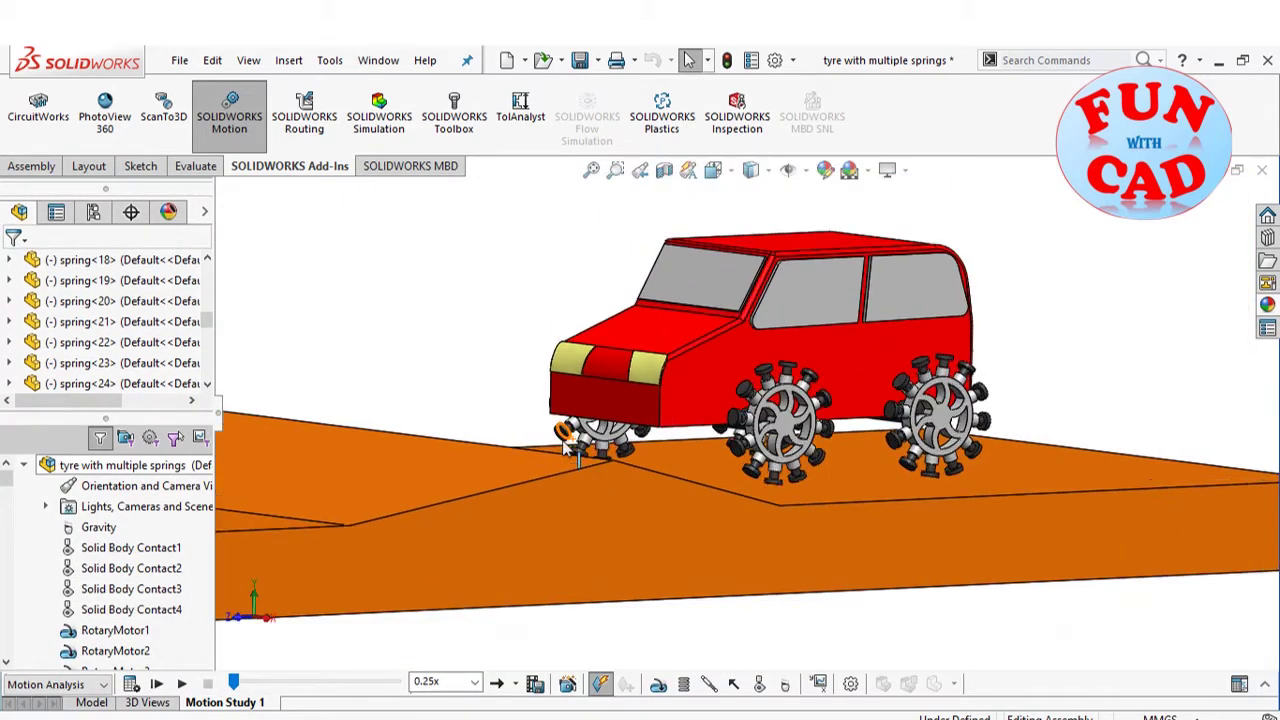
Step: Orbit round to a side view, zoom onto the rear wheels, and restore the motion timeline
middle_click_drag(731, 494, 668, 531)
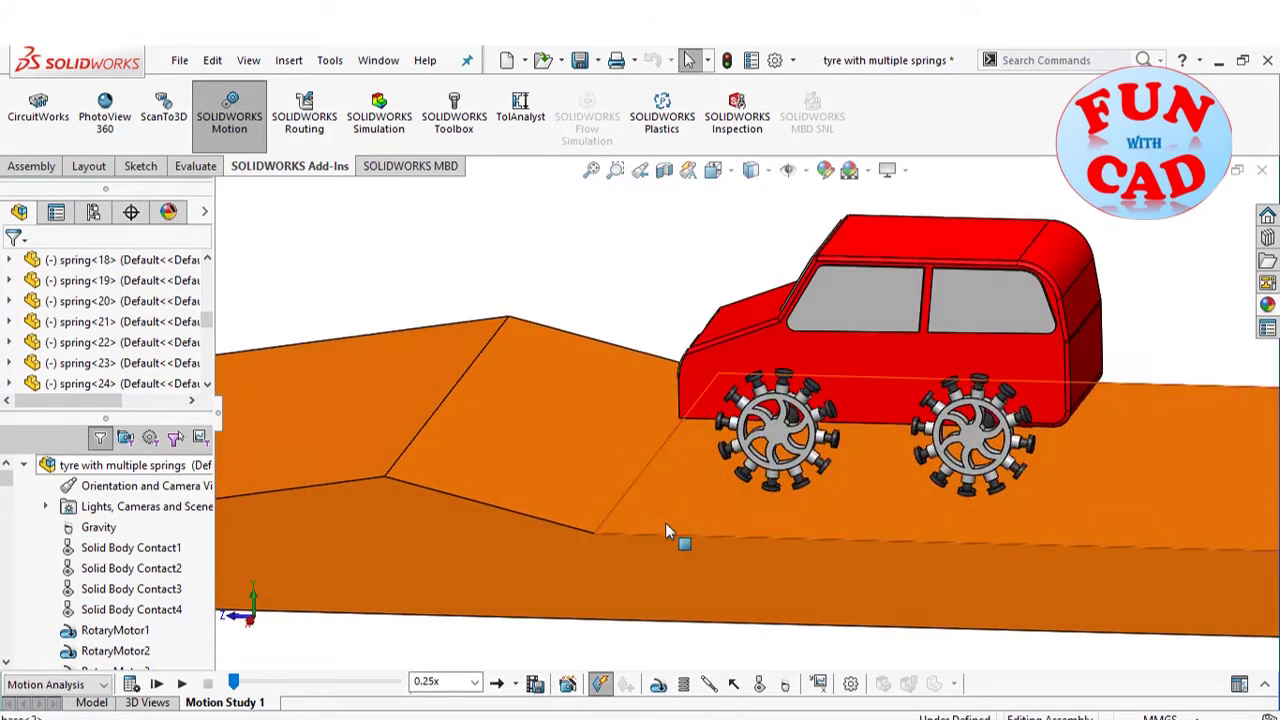
scroll(708, 509, "up", 6)
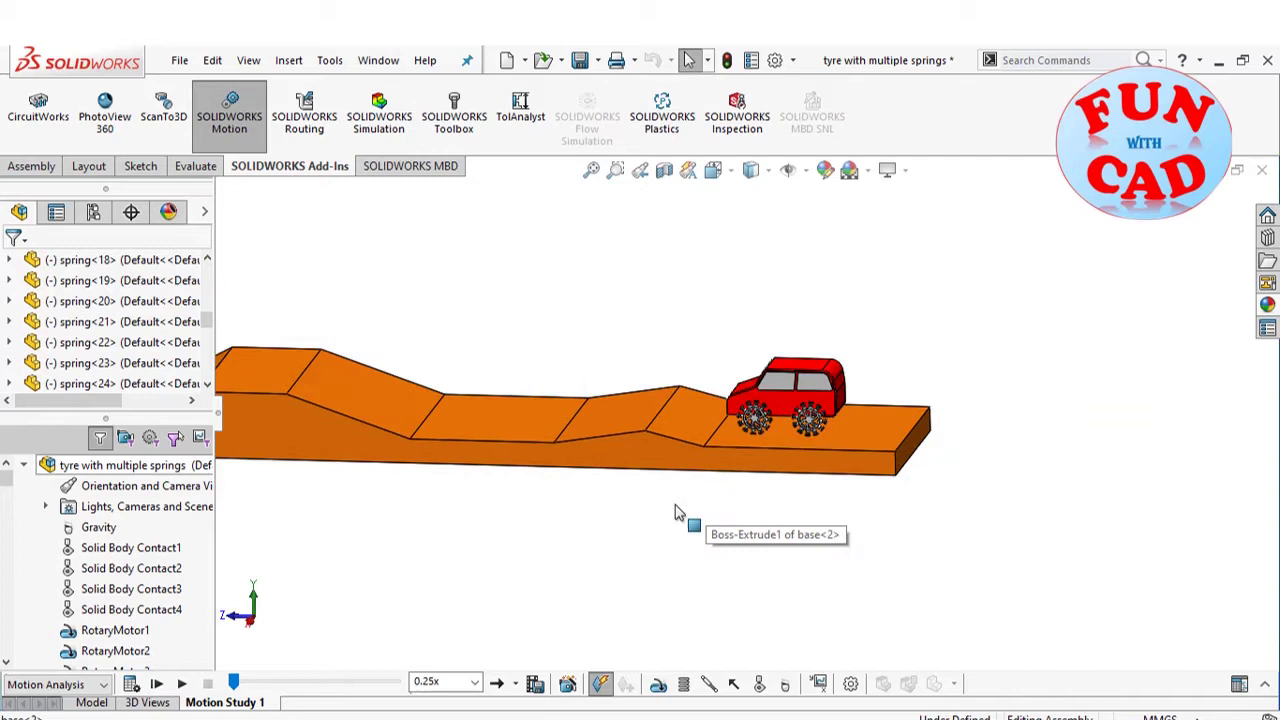
scroll(310, 498, "up", 1)
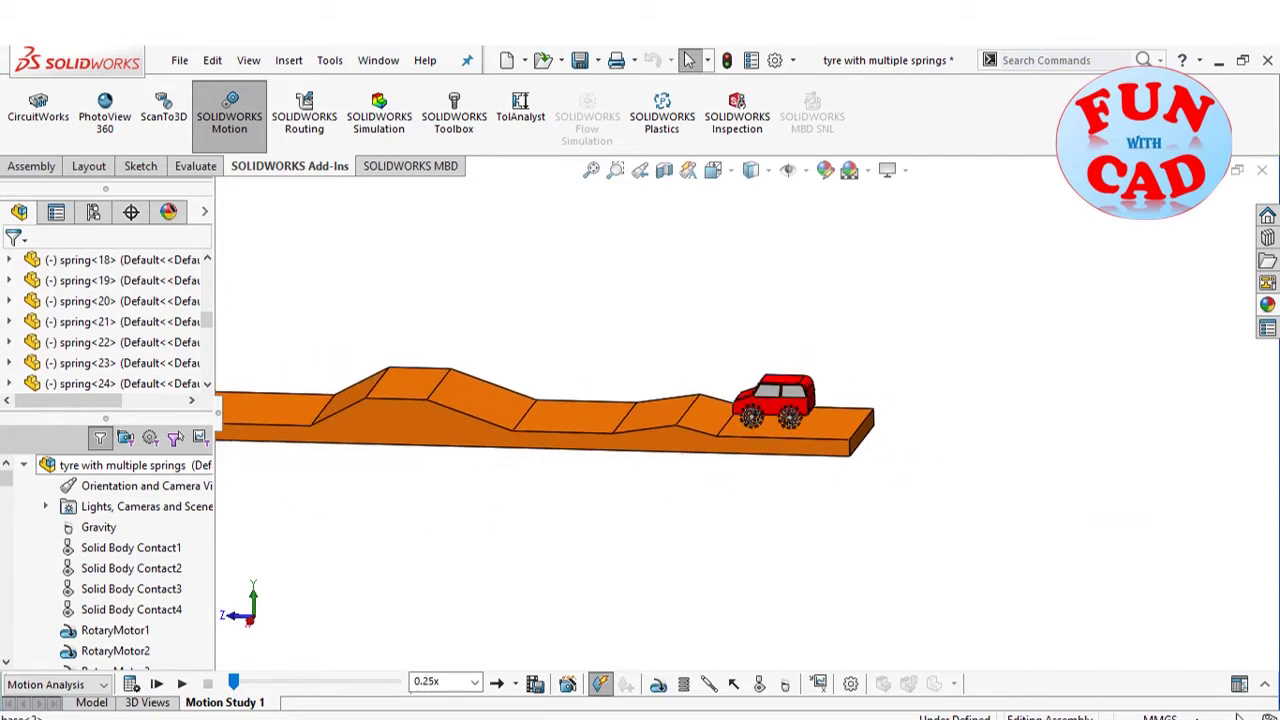
left_click(1264, 686)
scroll(749, 337, "up", 2)
scroll(746, 345, "down", 6)
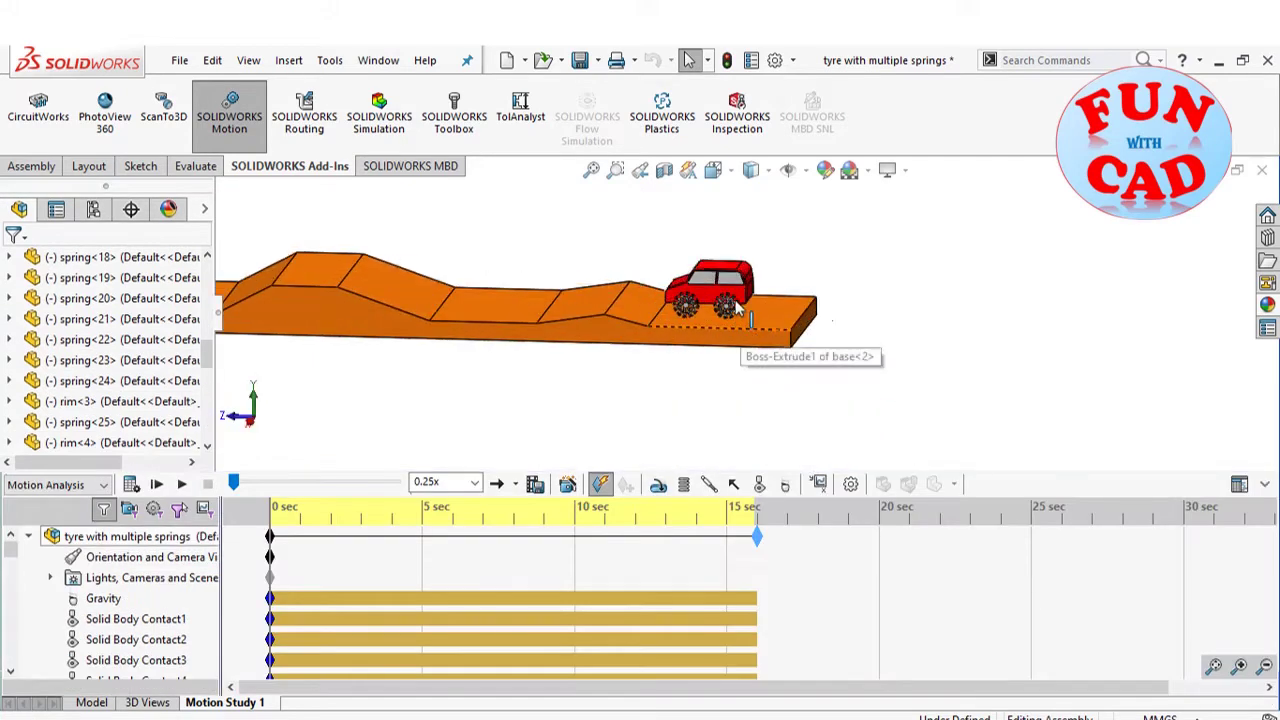
scroll(737, 300, "down", 3)
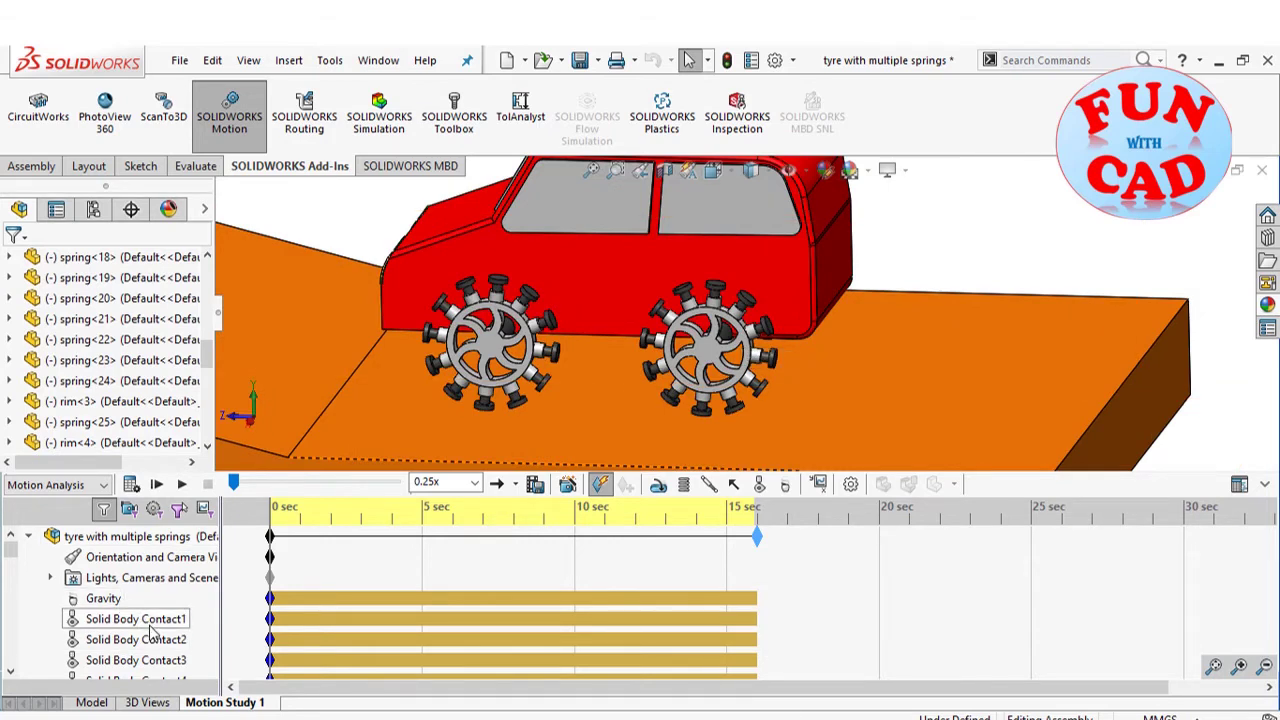
right_click(135, 619)
left_click(218, 499)
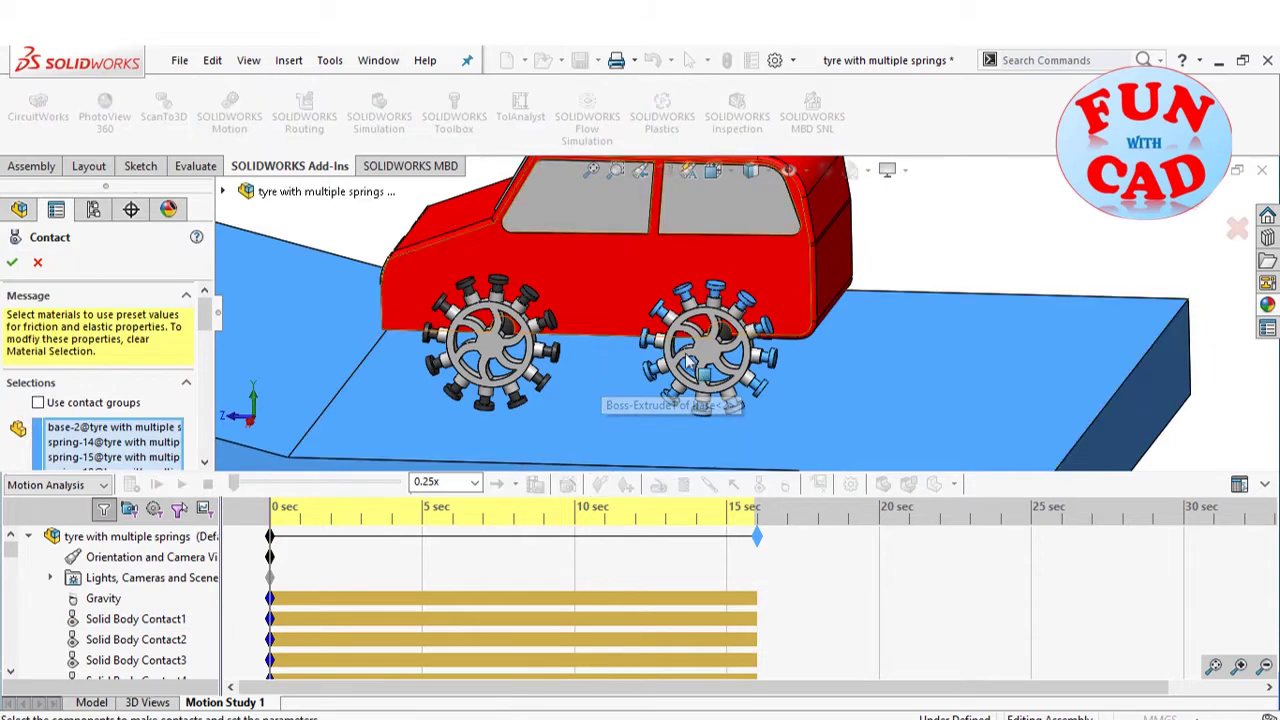
scroll(683, 426, "up", 5)
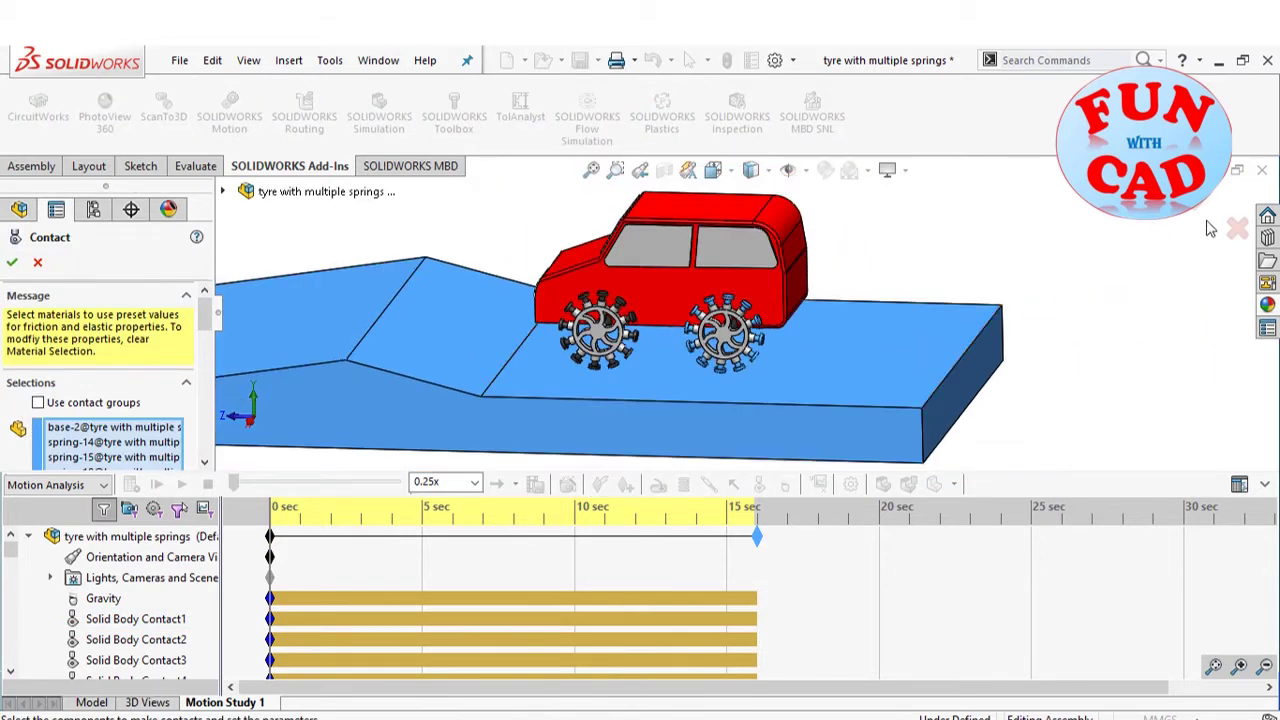
left_click(1238, 230)
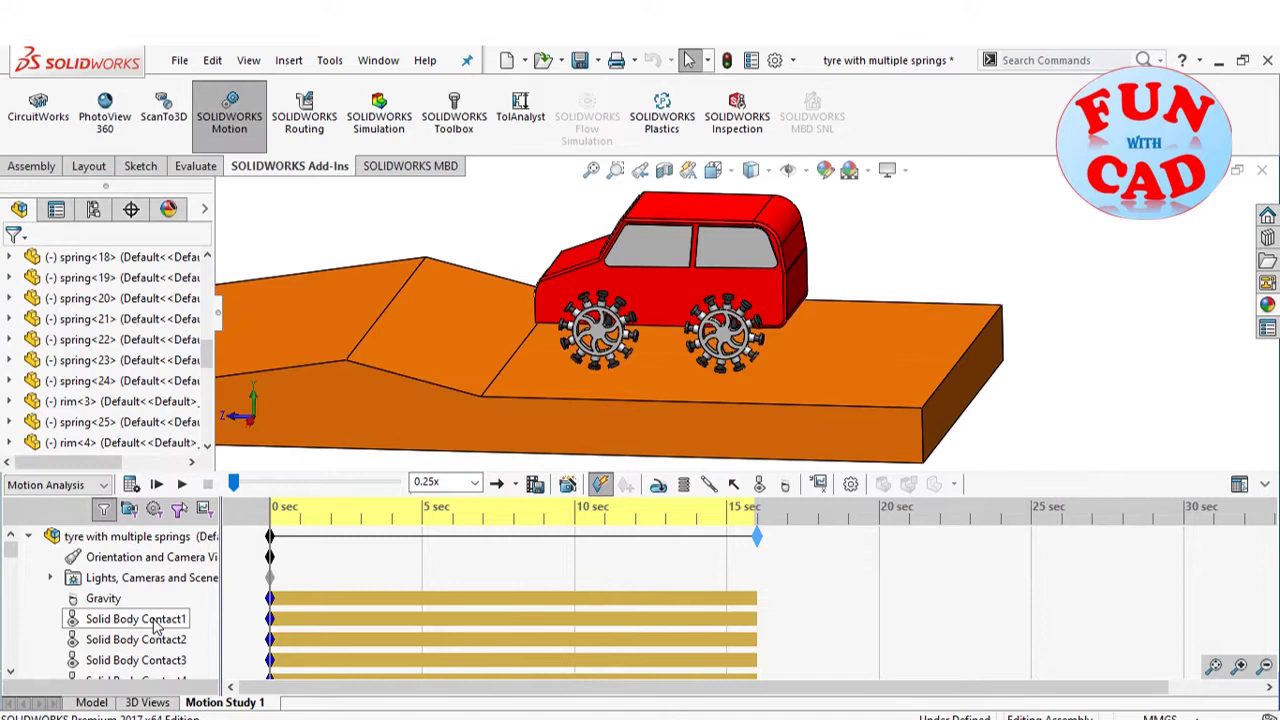
scroll(160, 620, "down", 2)
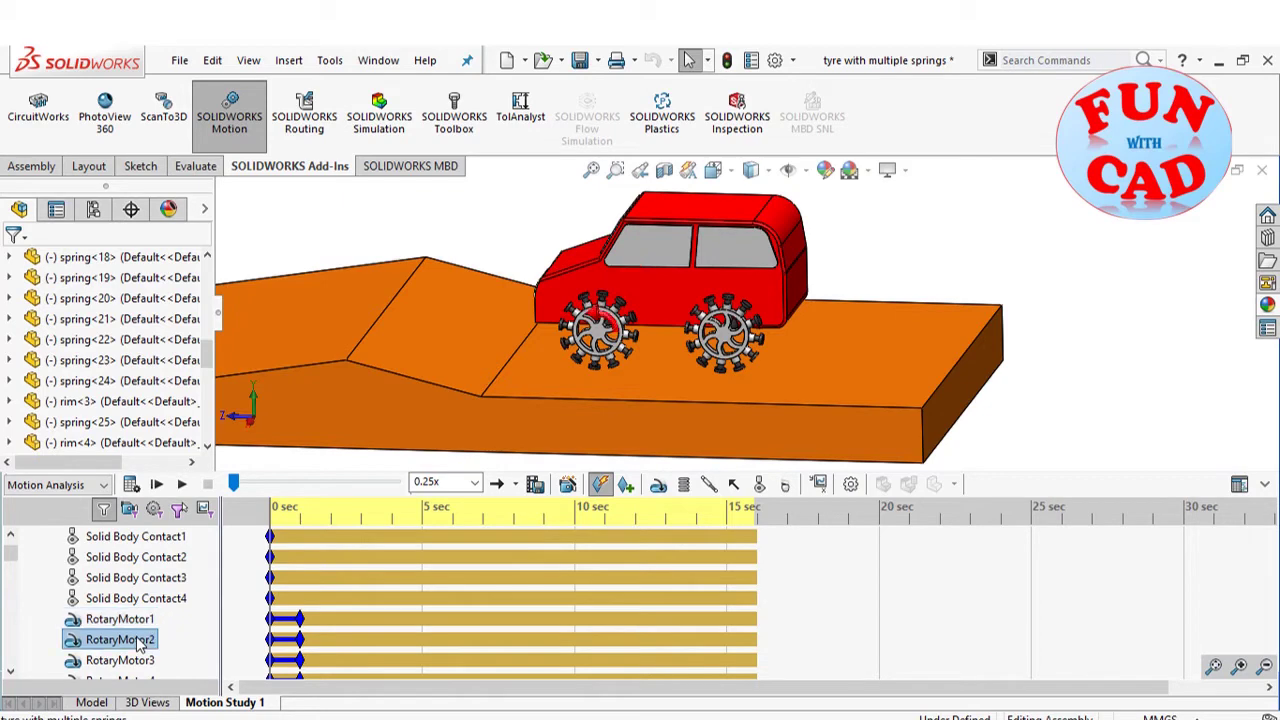
right_click(140, 645)
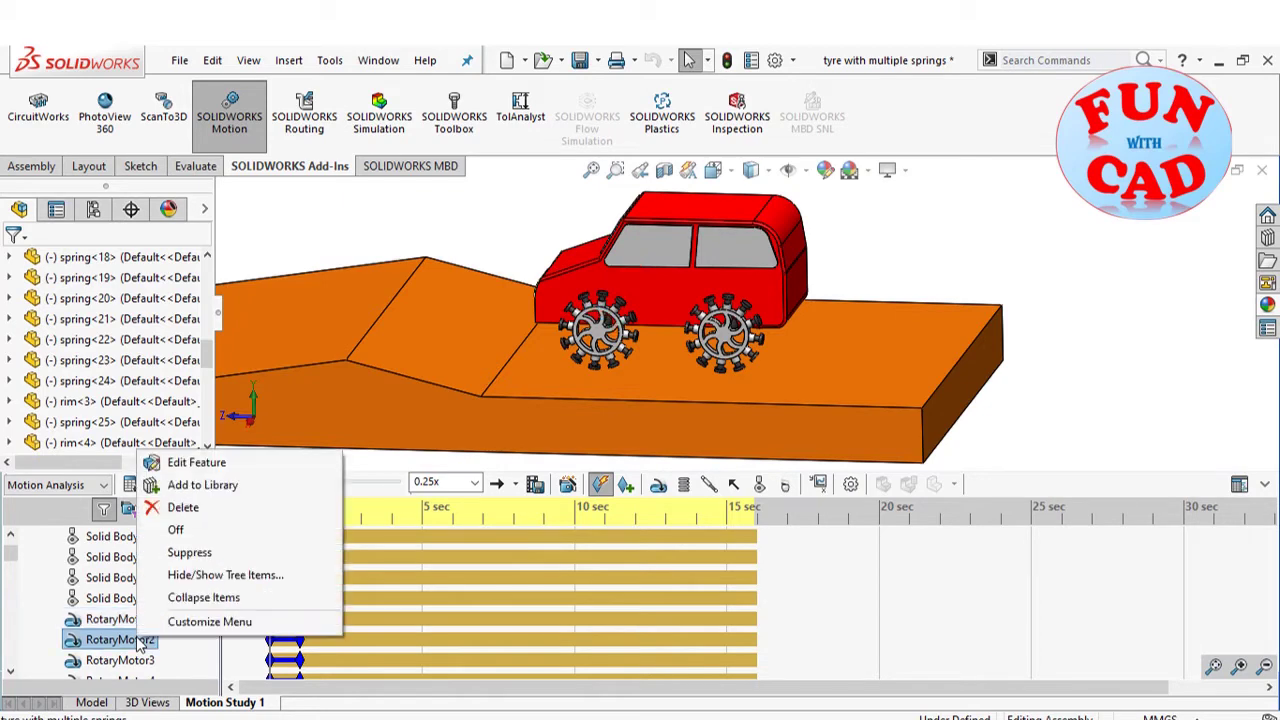
left_click(196, 463)
scroll(690, 315, "down", 5)
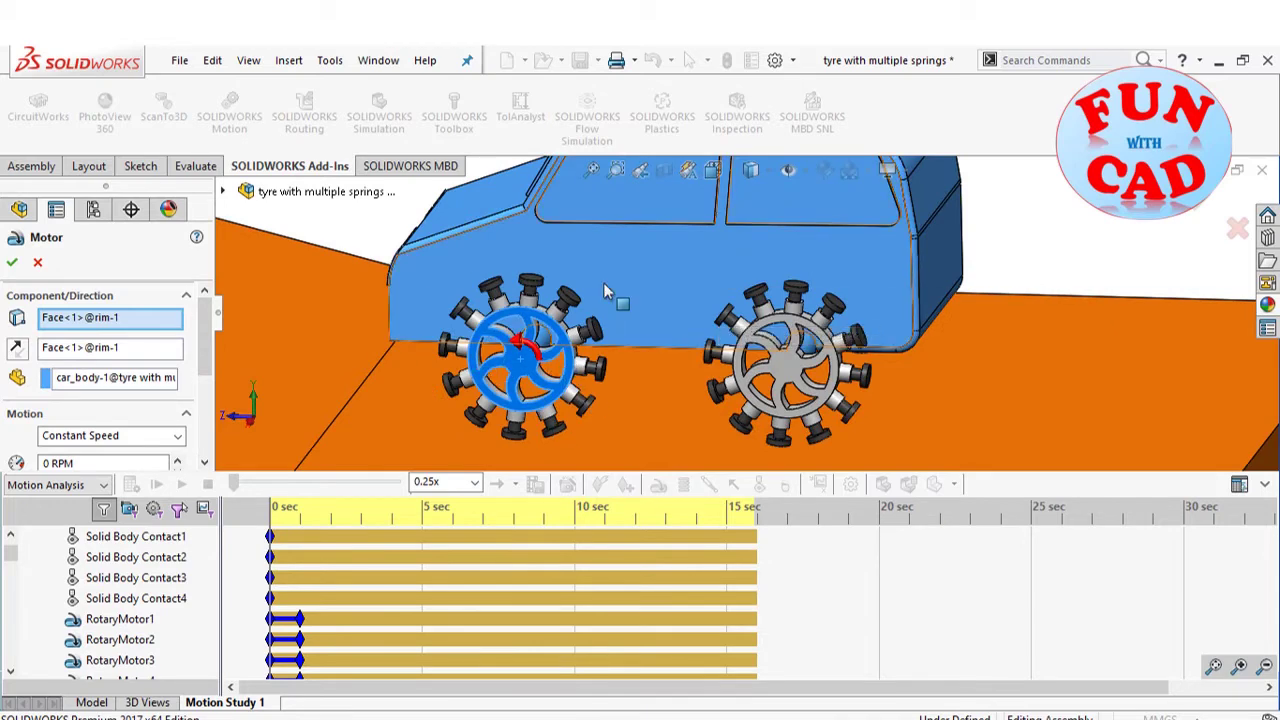
left_click(1230, 230)
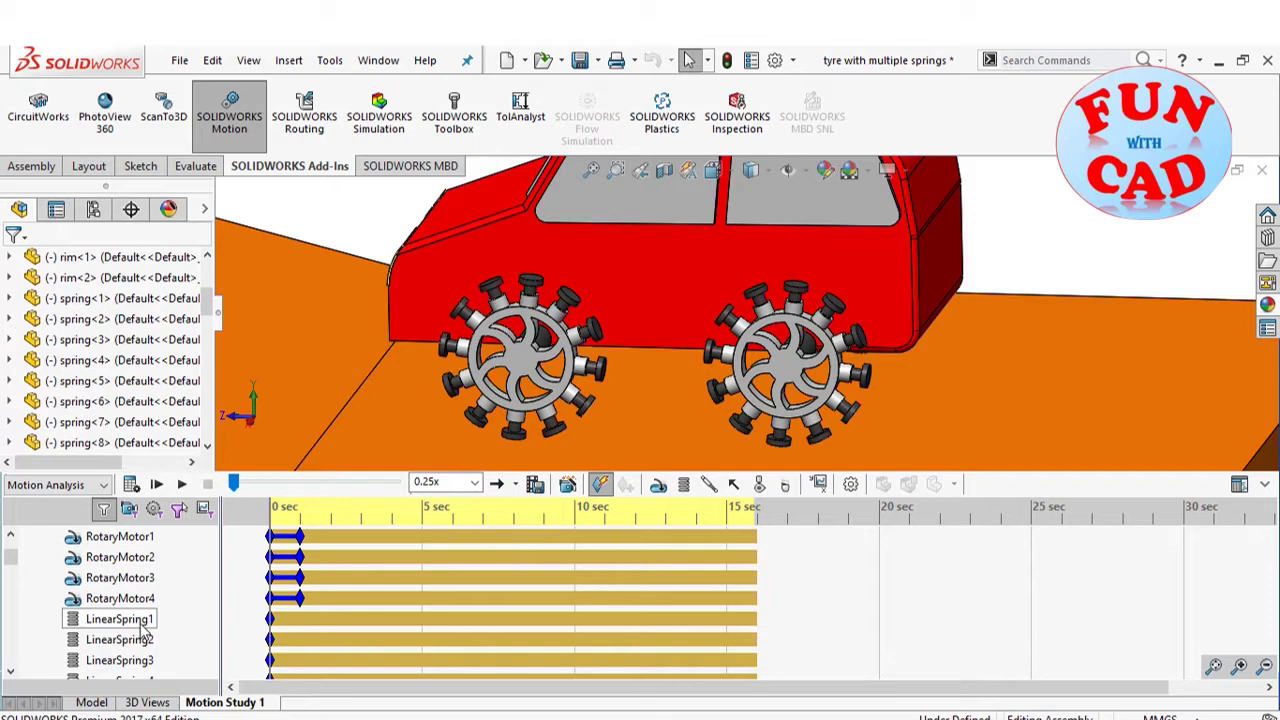
right_click(145, 622)
left_click(200, 472)
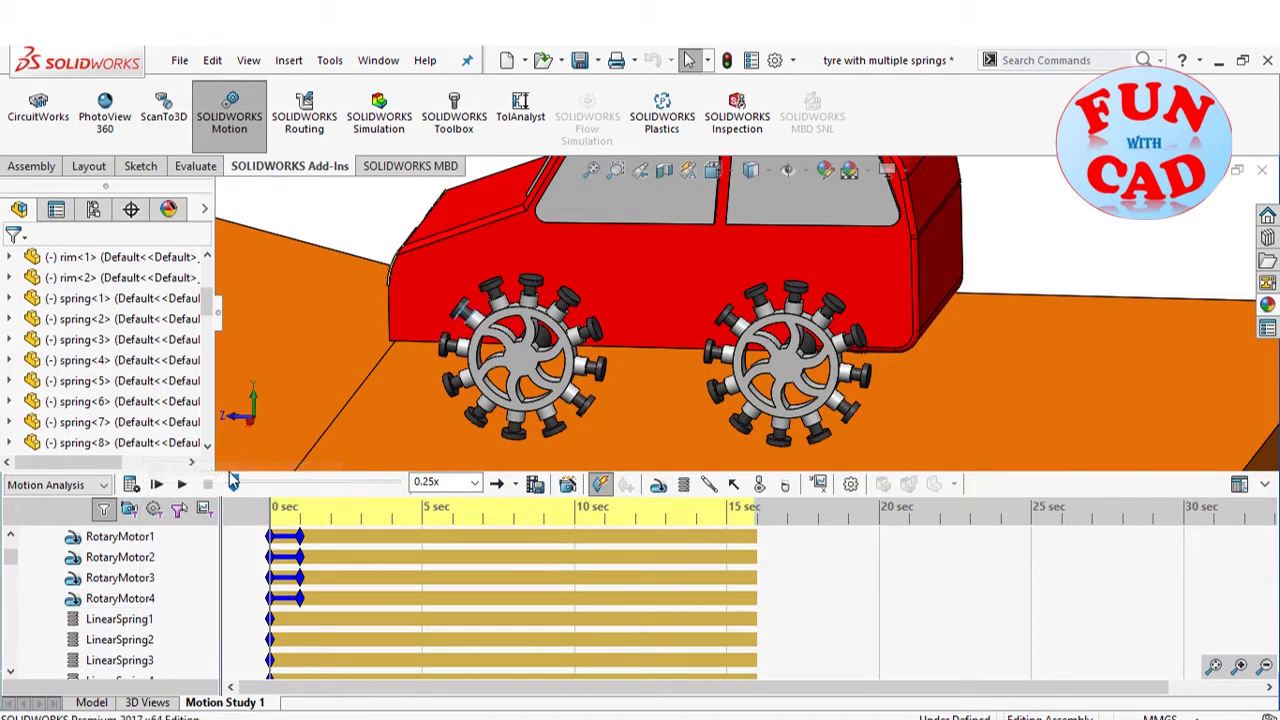
scroll(510, 315, "up", 3)
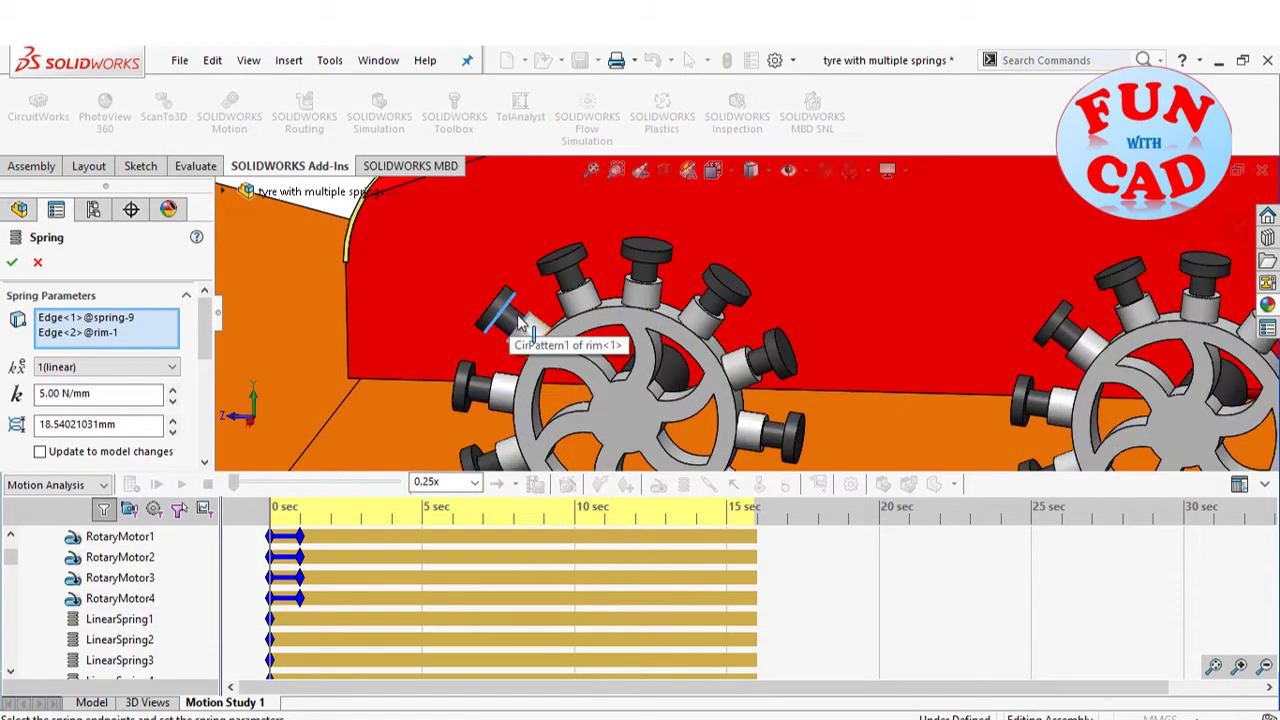
scroll(510, 325, "down", 6)
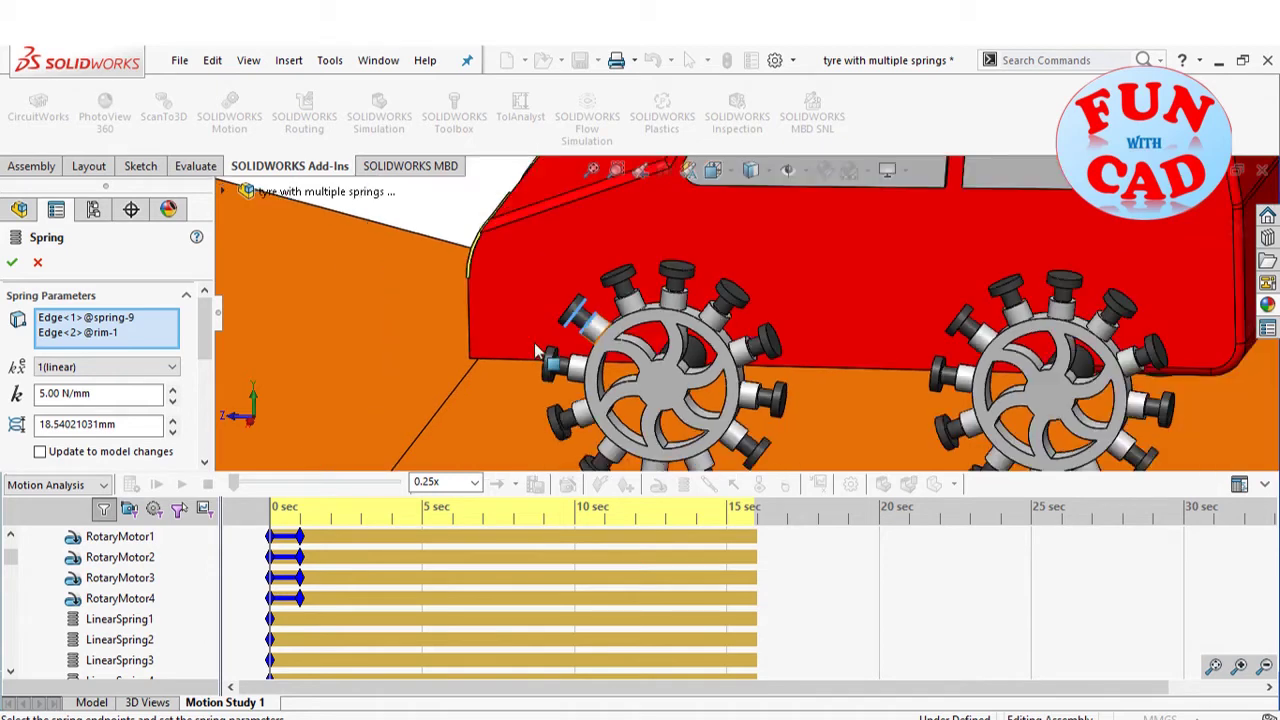
left_click(38, 263)
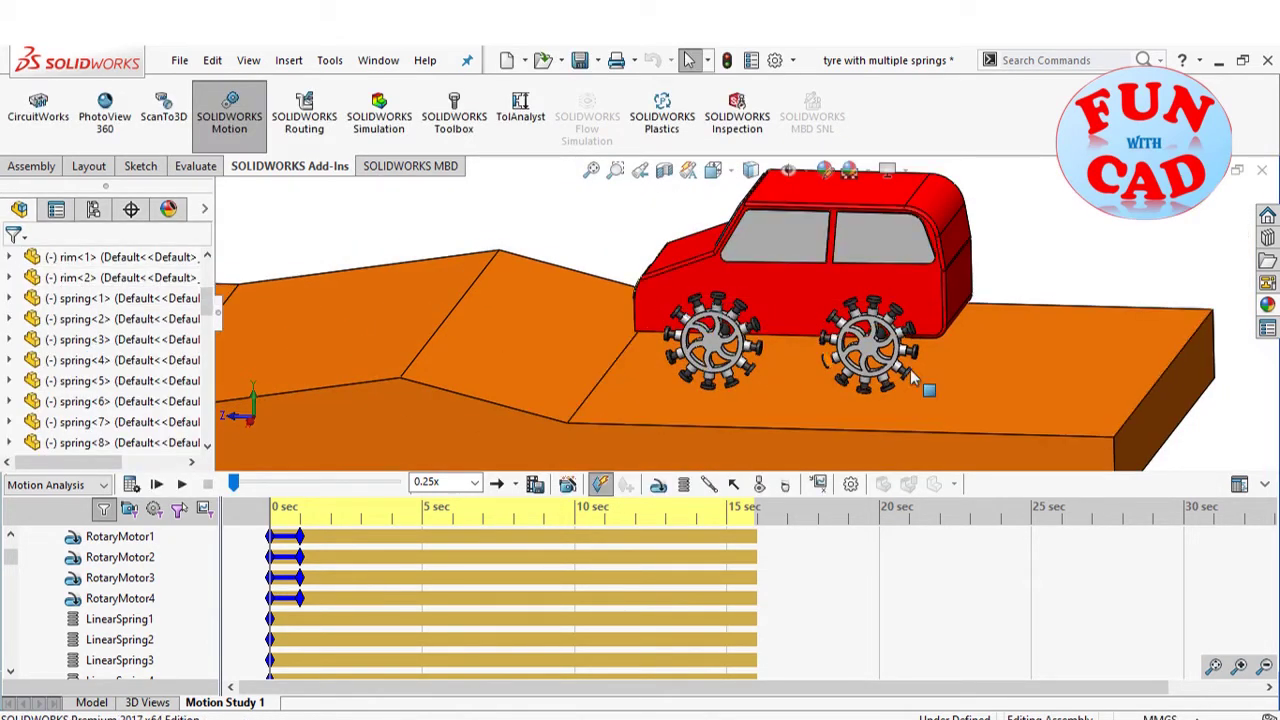
middle_click_drag(622, 325, 625, 362)
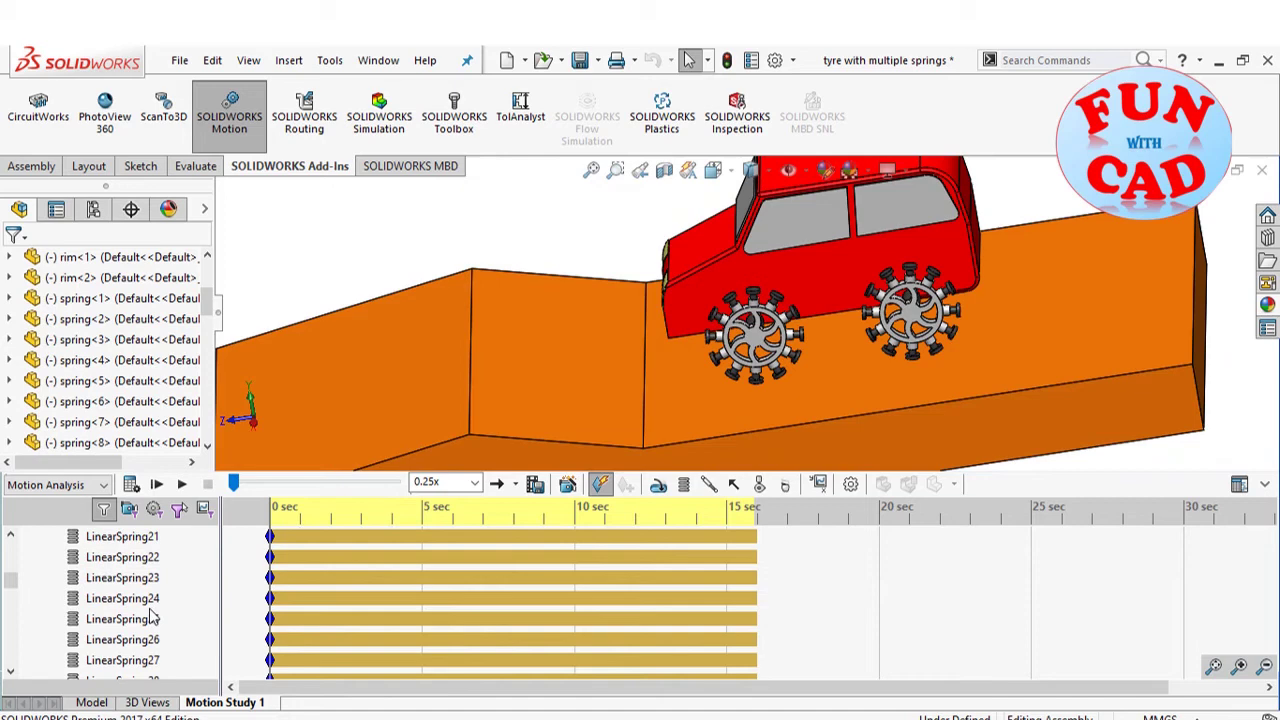
scroll(152, 618, "down", 4)
scroll(676, 334, "up", 4)
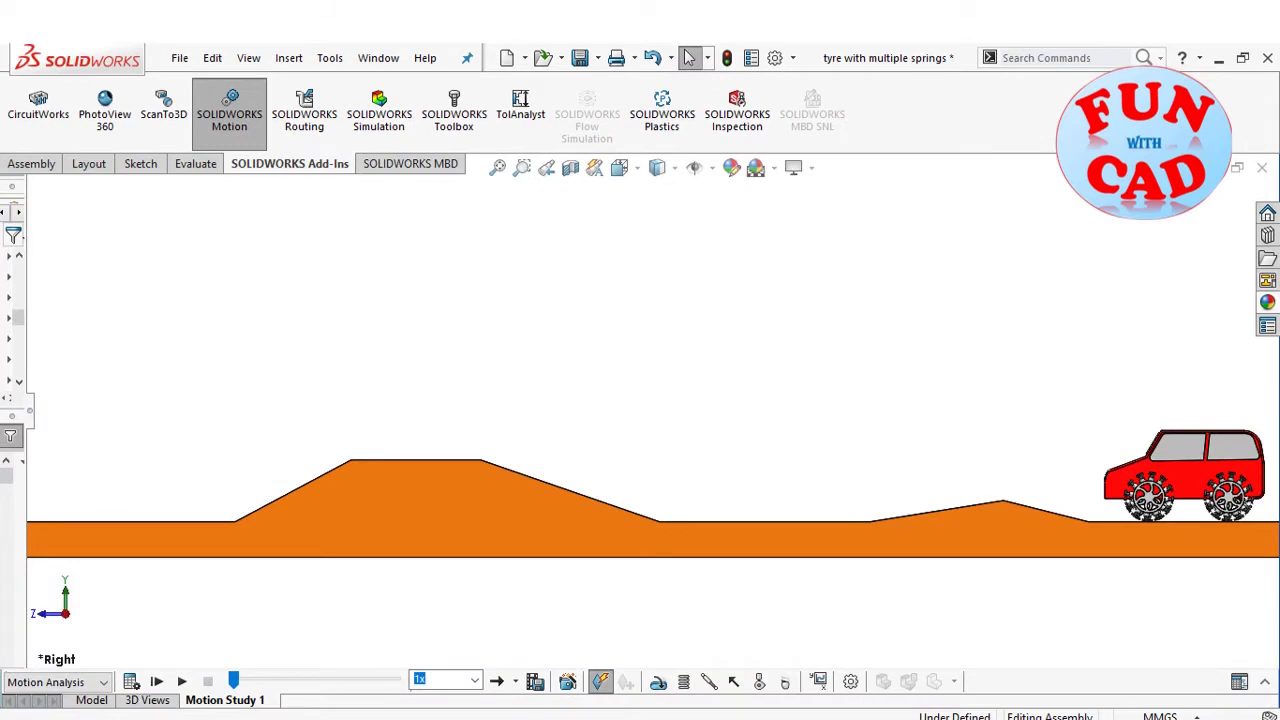
Step: Zoom out slightly in the Right view and play the motion study at 0.25x speed
scroll(757, 470, "down", 2)
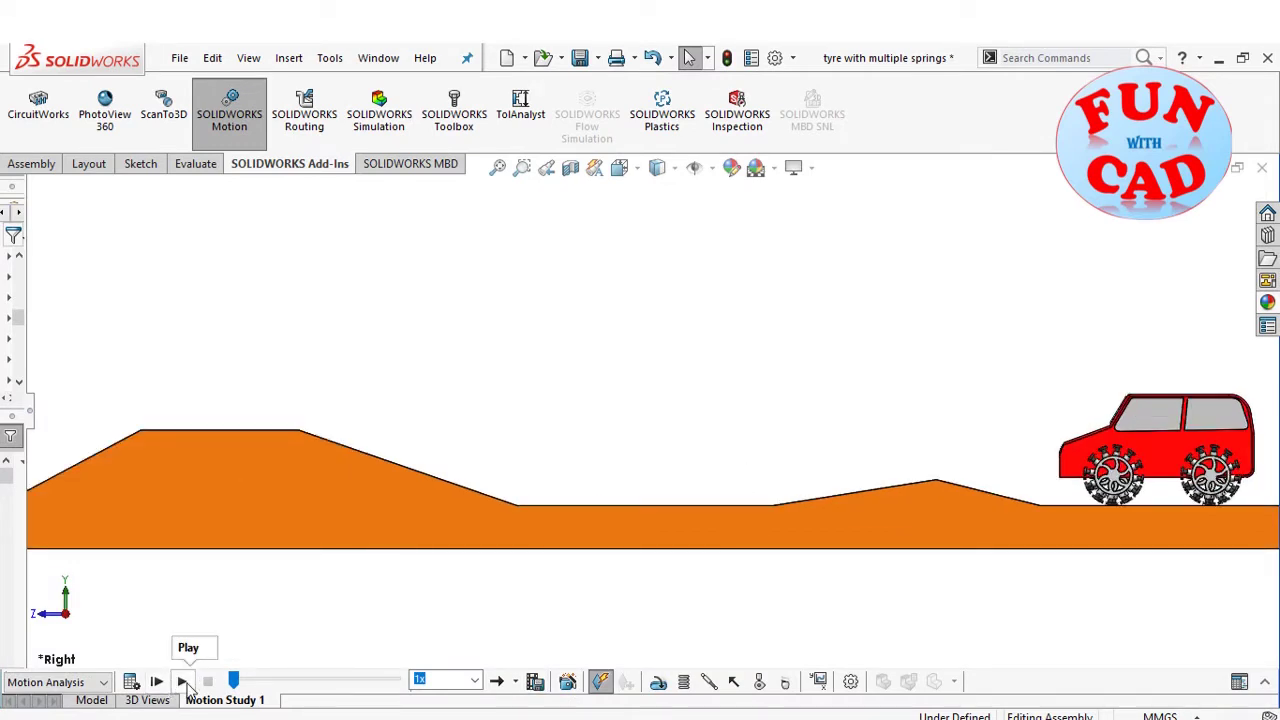
left_click(184, 682)
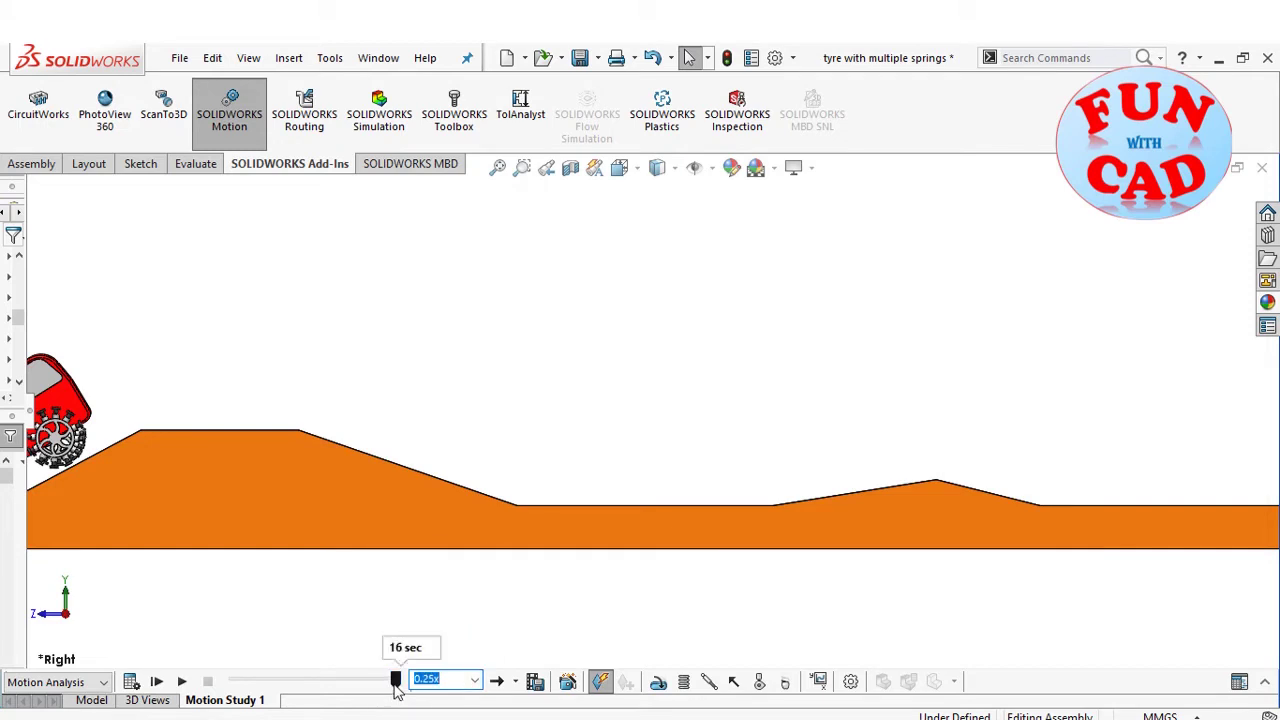
Step: Rewind the study to its start and pan so the car sits right of the small hump
left_click(182, 681)
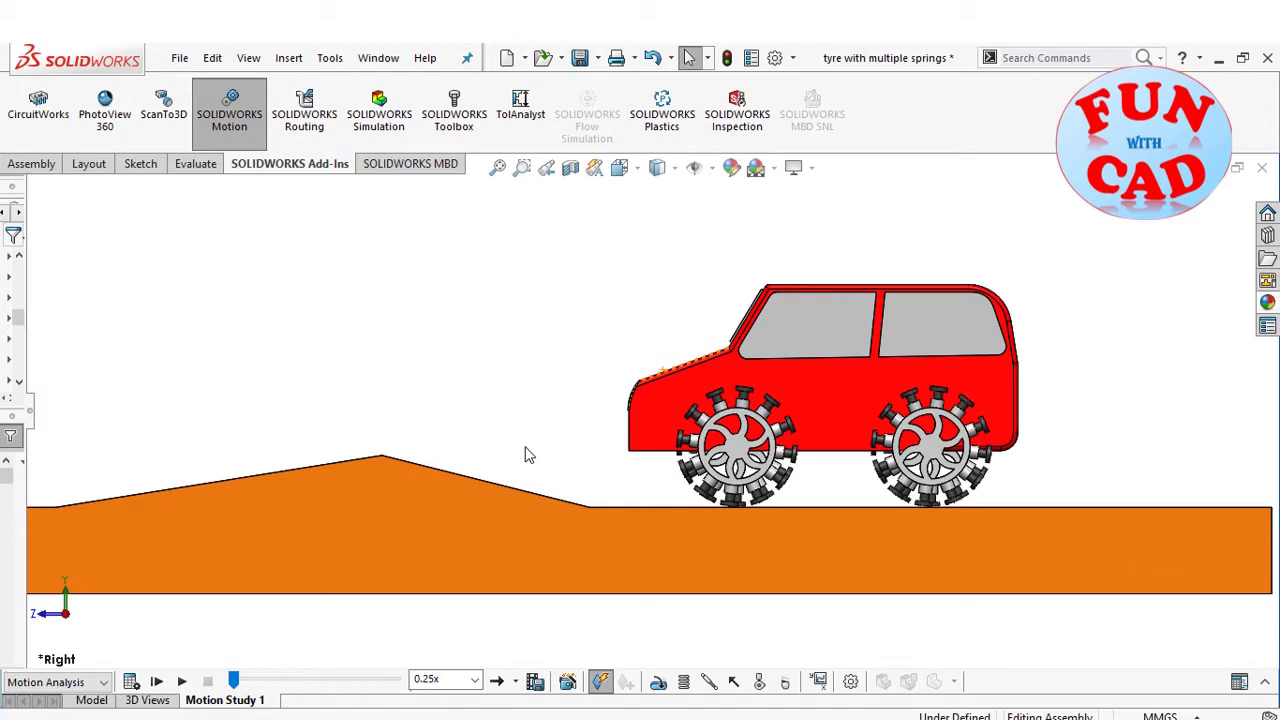
middle_click_drag(529, 455, 676, 457, "ctrl")
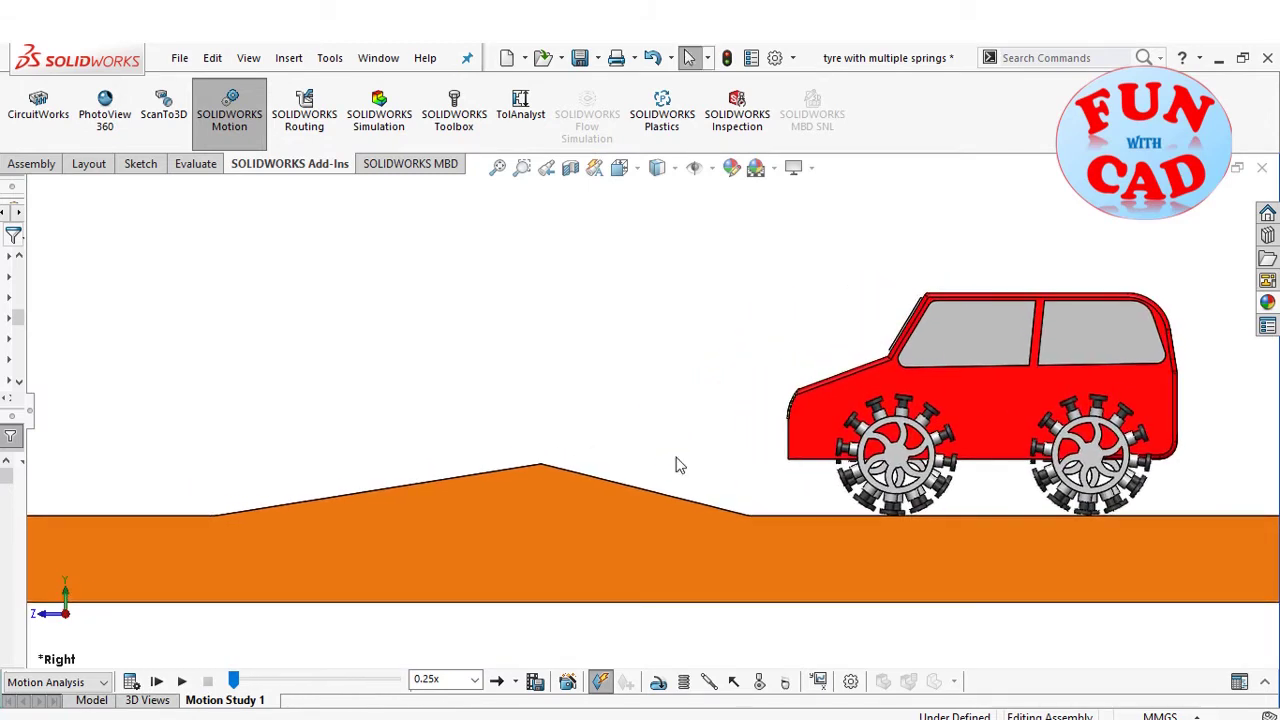
scroll(677, 464, "down", 2)
scroll(677, 464, "up", 1)
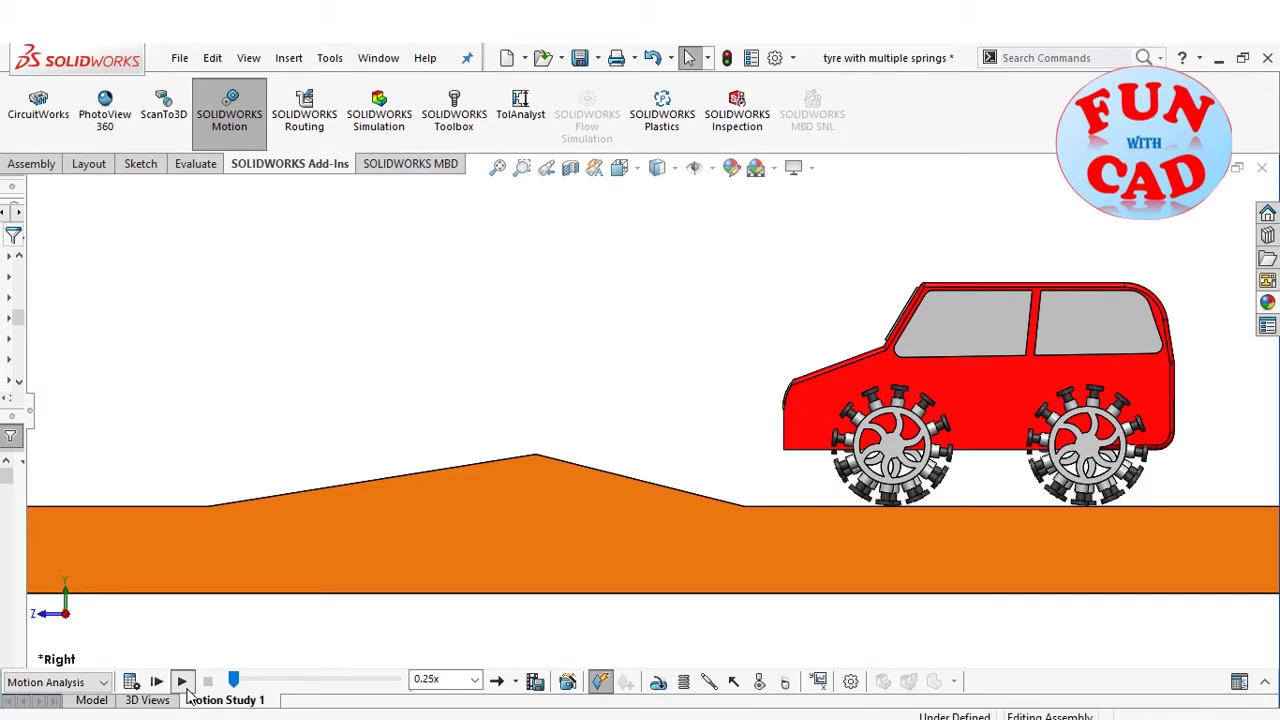
Step: Play the study at 0.25x and pan twice to follow the car onto the big hump
left_click(184, 684)
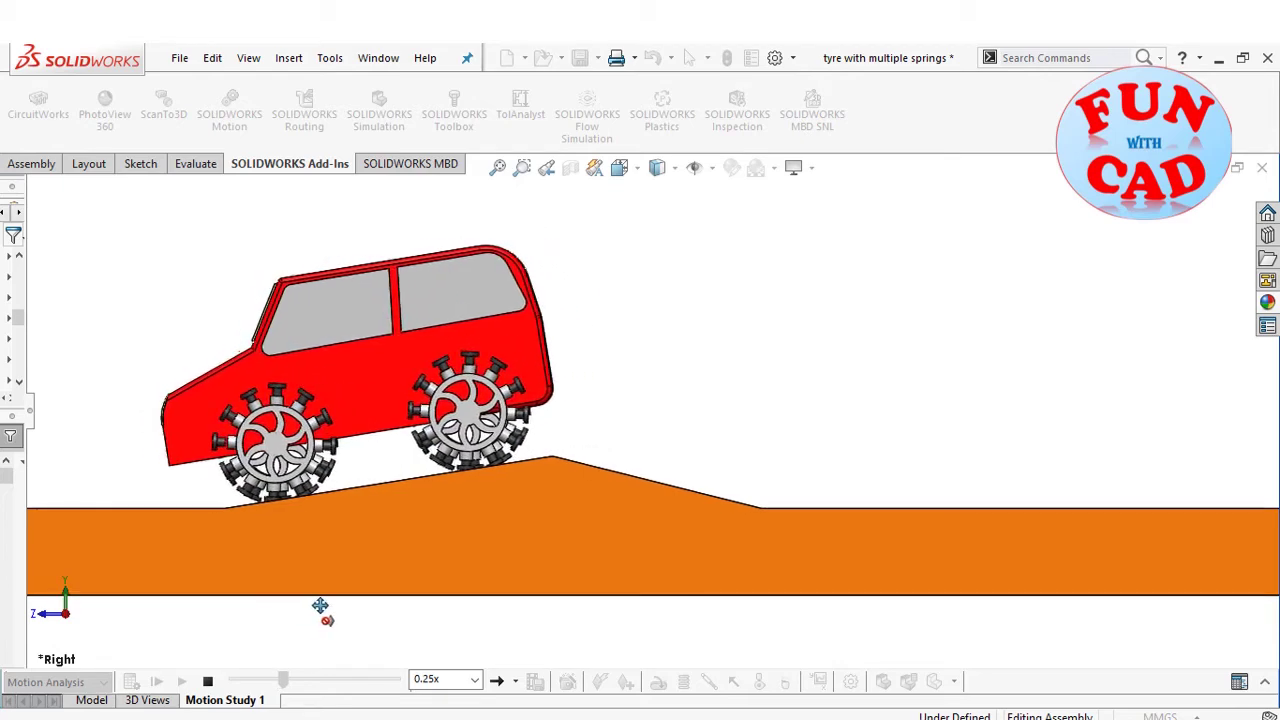
middle_click_drag(320, 606, 1005, 623, "ctrl")
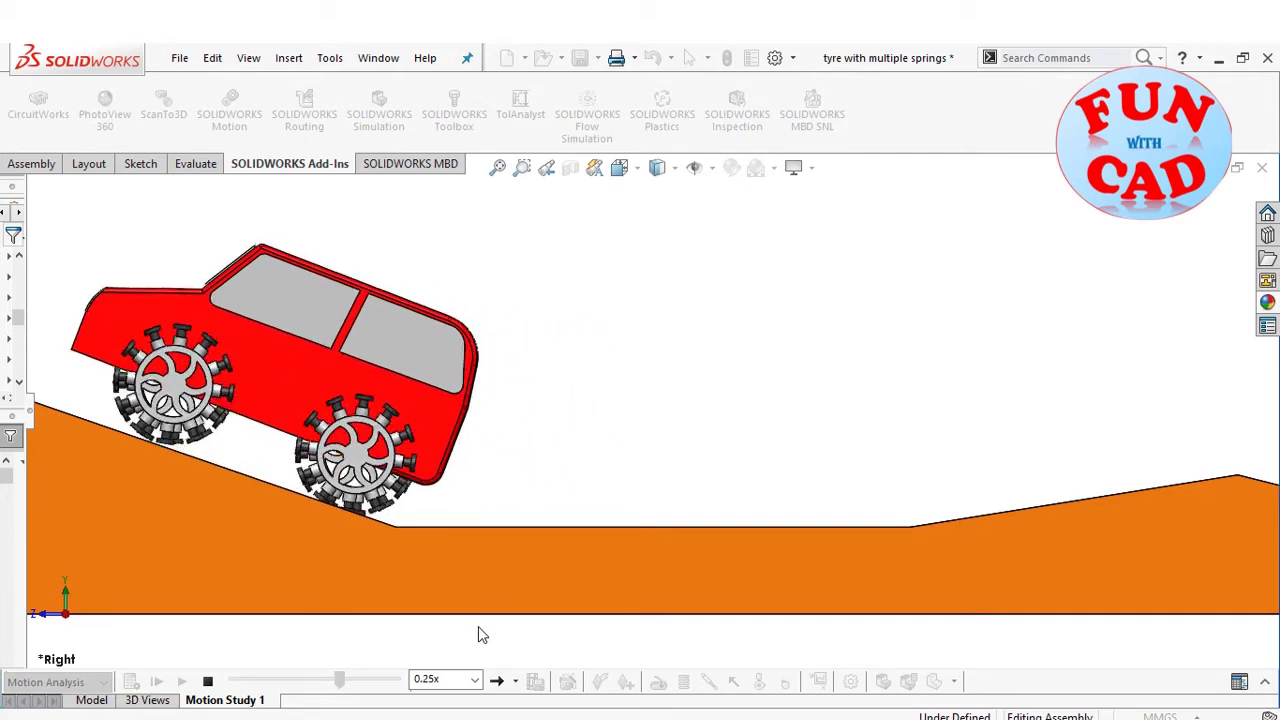
middle_click_drag(478, 626, 1204, 651, "ctrl")
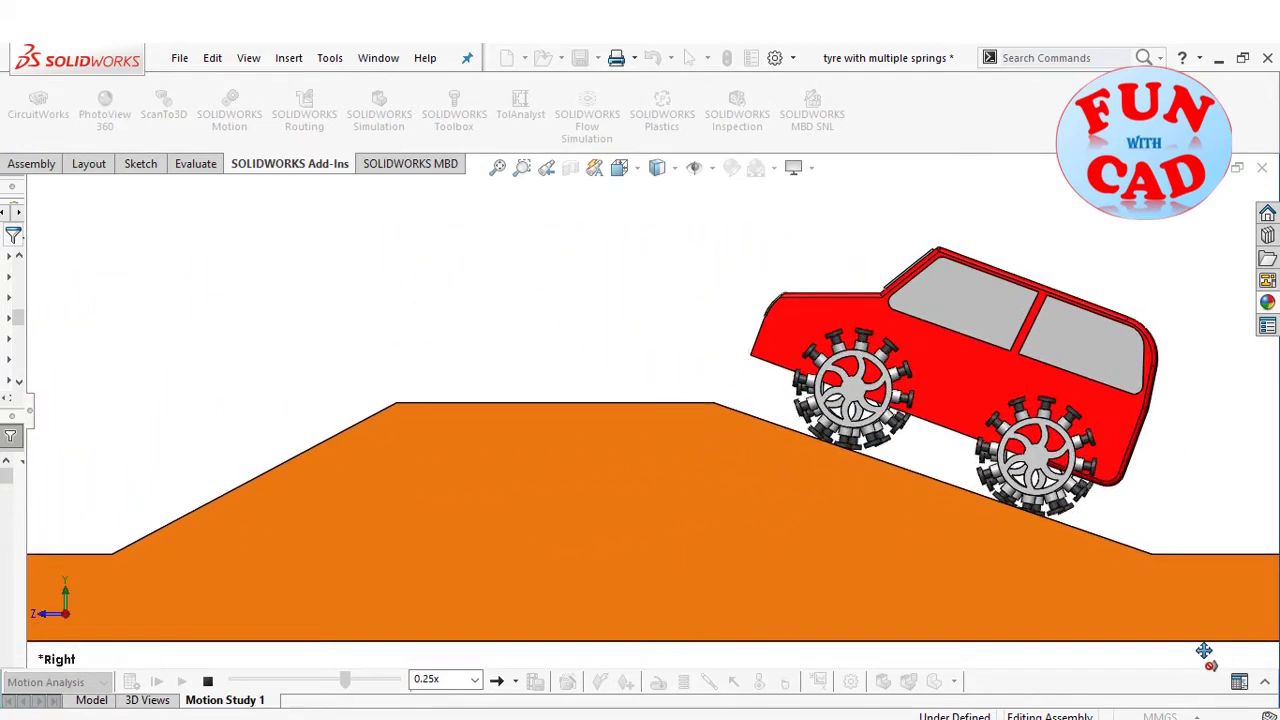